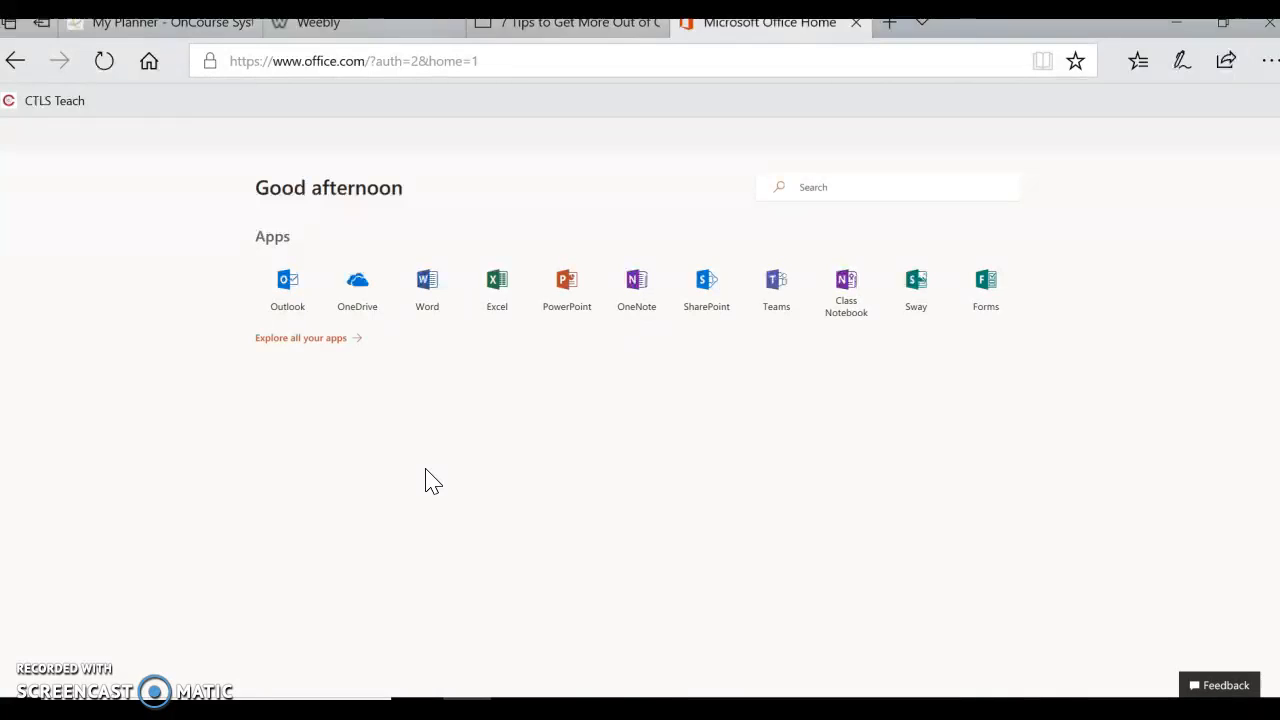
Launch the Class Notebook app from the Office 365 home page.
{"action": "left_click", "coordinate": [303, 345]}
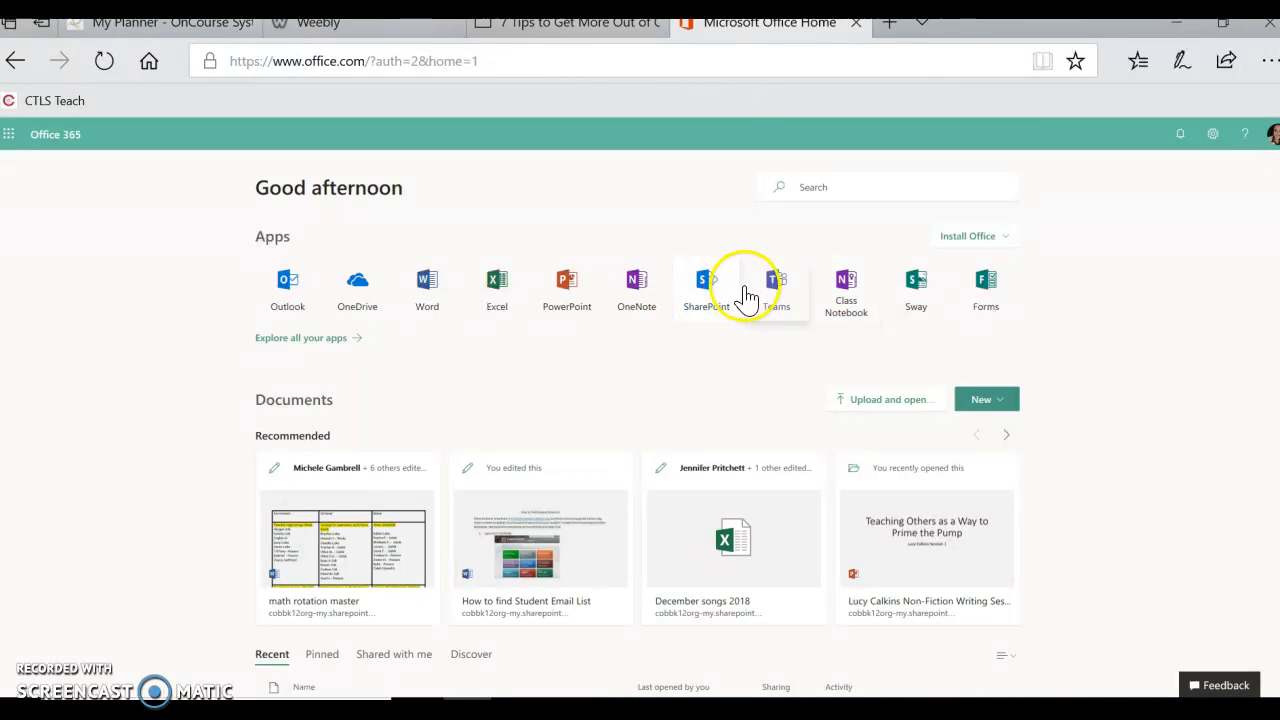
{"action": "left_click", "coordinate": [843, 313]}
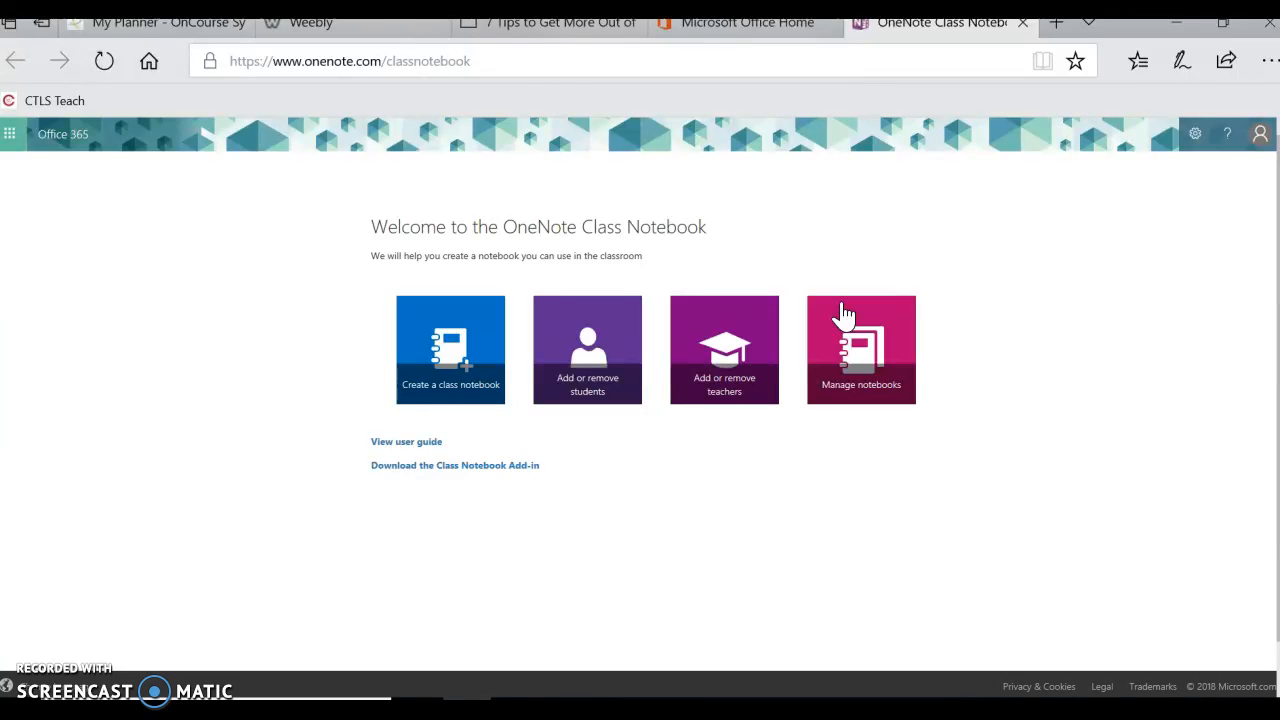
Begin a new class notebook named 'Technology Workshop 2018'.
{"action": "left_click", "coordinate": [438, 362]}
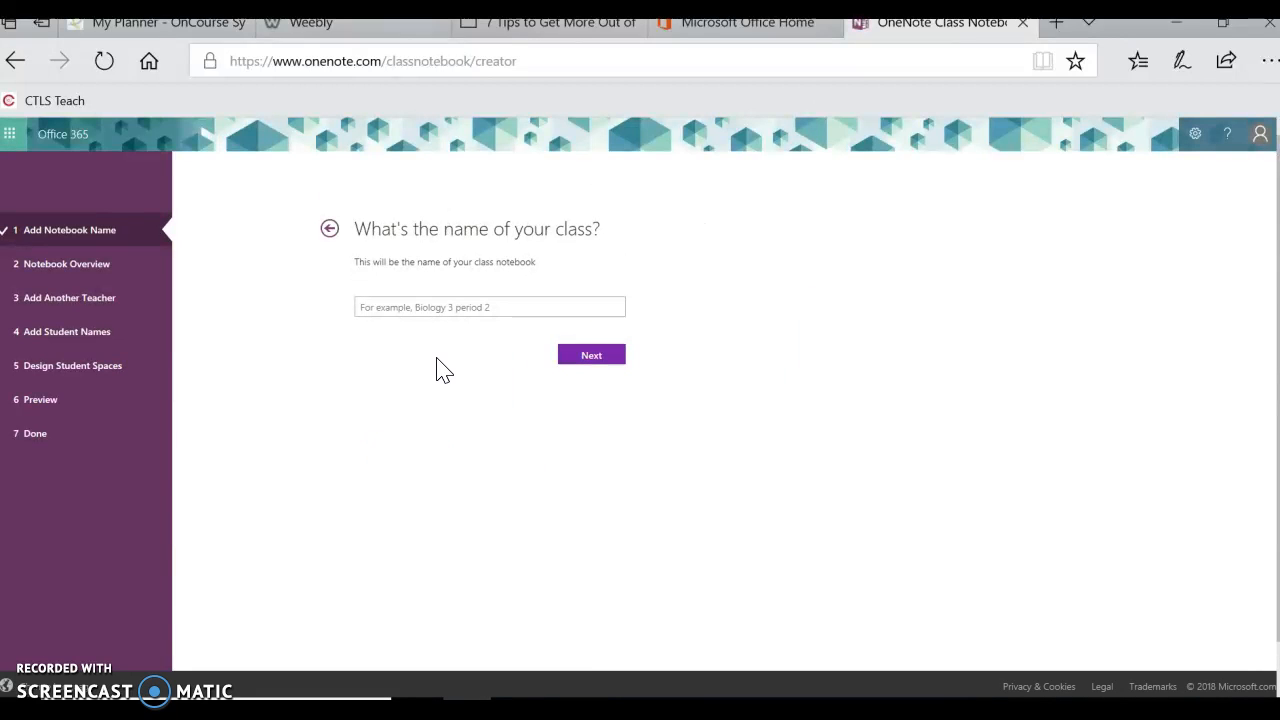
{"action": "left_click", "coordinate": [407, 312]}
{"action": "left_click", "coordinate": [407, 310]}
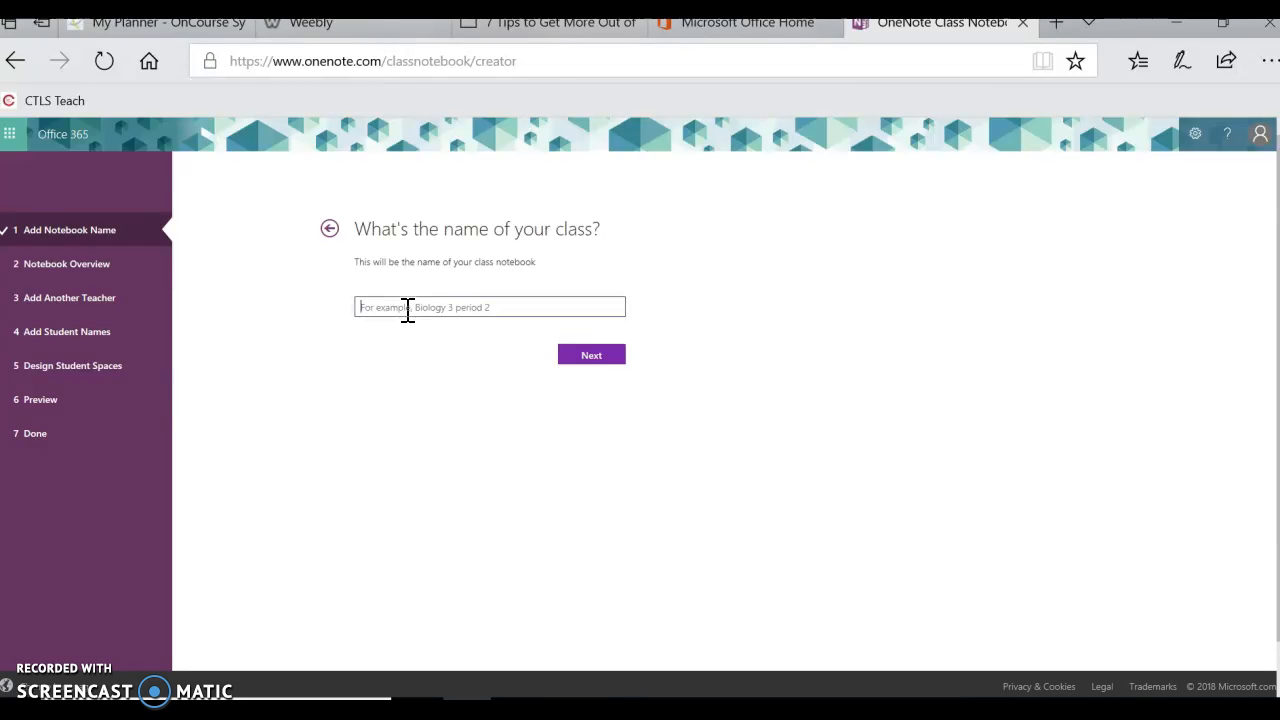
{"action": "type", "text": "Technology Workshop 2018"}
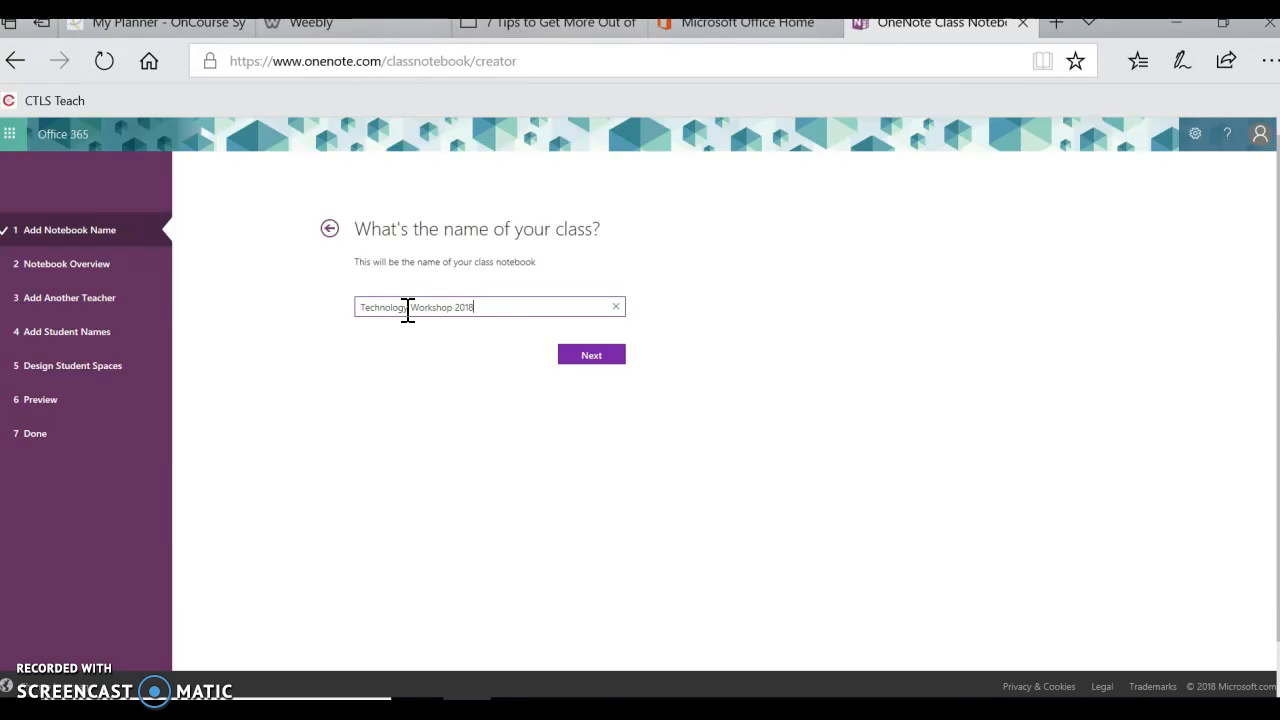
Confirm the class name and accept the section groups overview.
{"action": "left_click", "coordinate": [580, 357]}
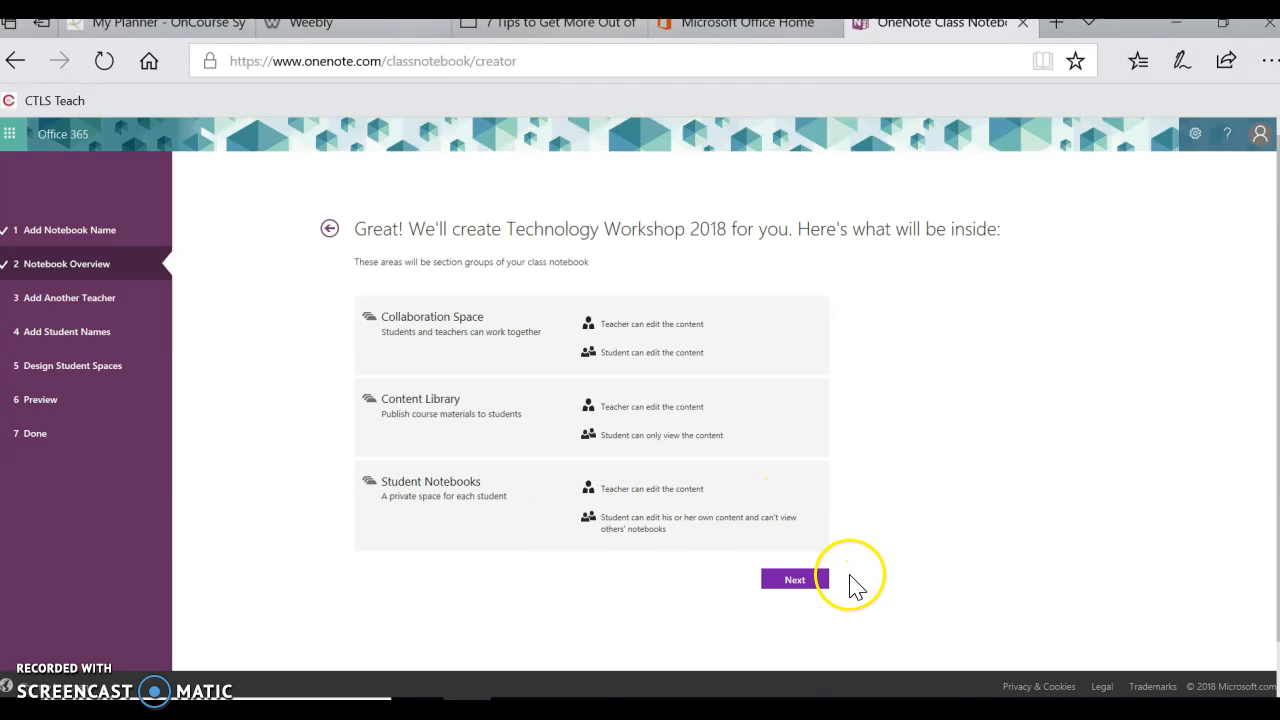
{"action": "left_click", "coordinate": [795, 580]}
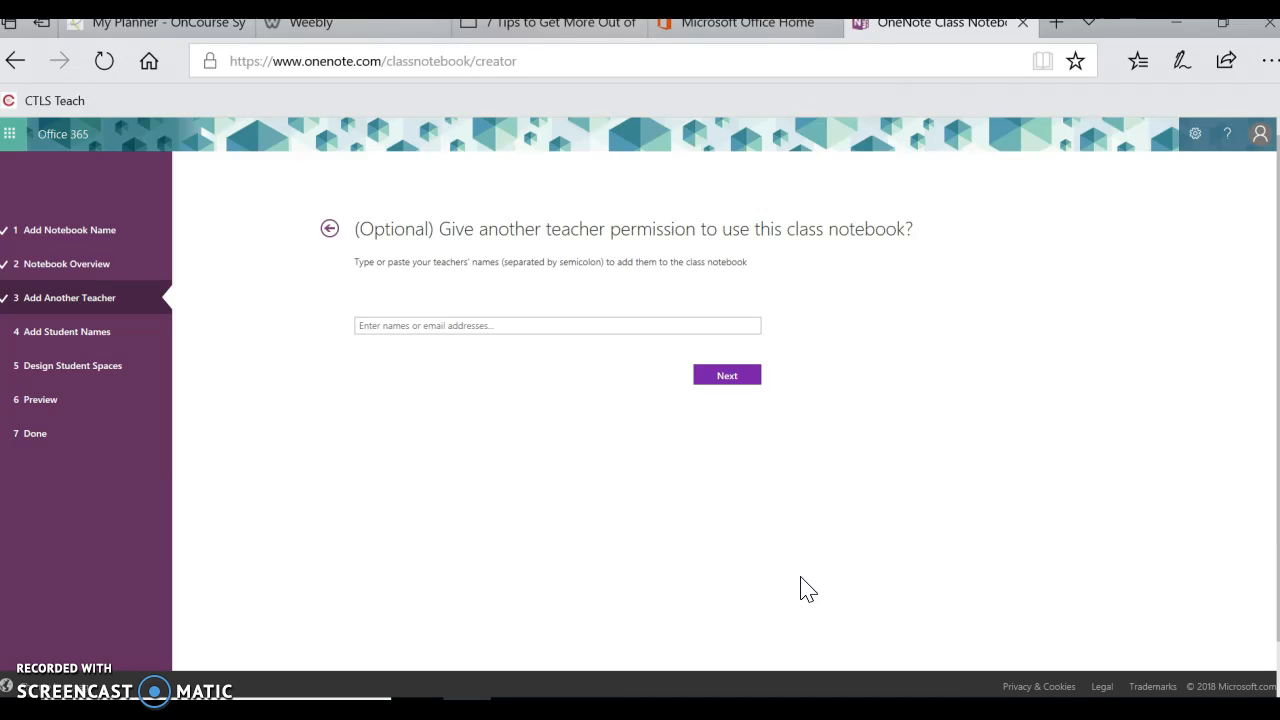
Skip the extra teacher, add two students from the name suggestions, and continue.
{"action": "left_click", "coordinate": [744, 383]}
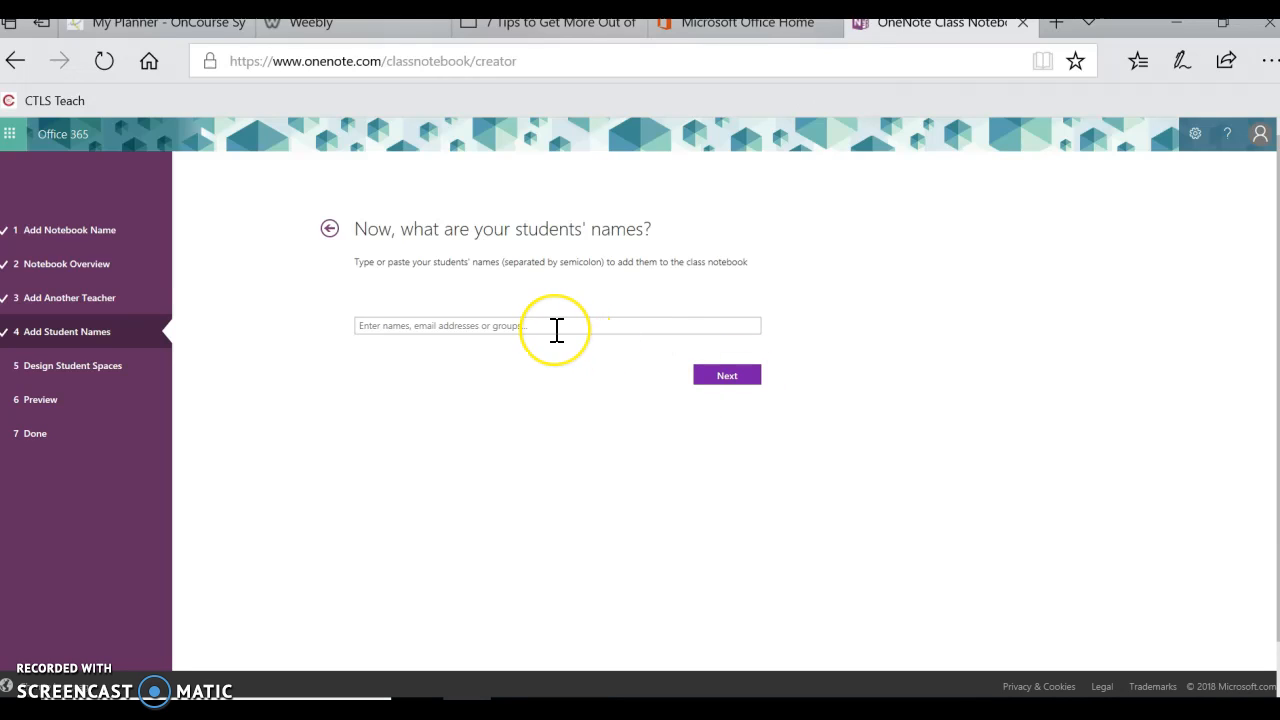
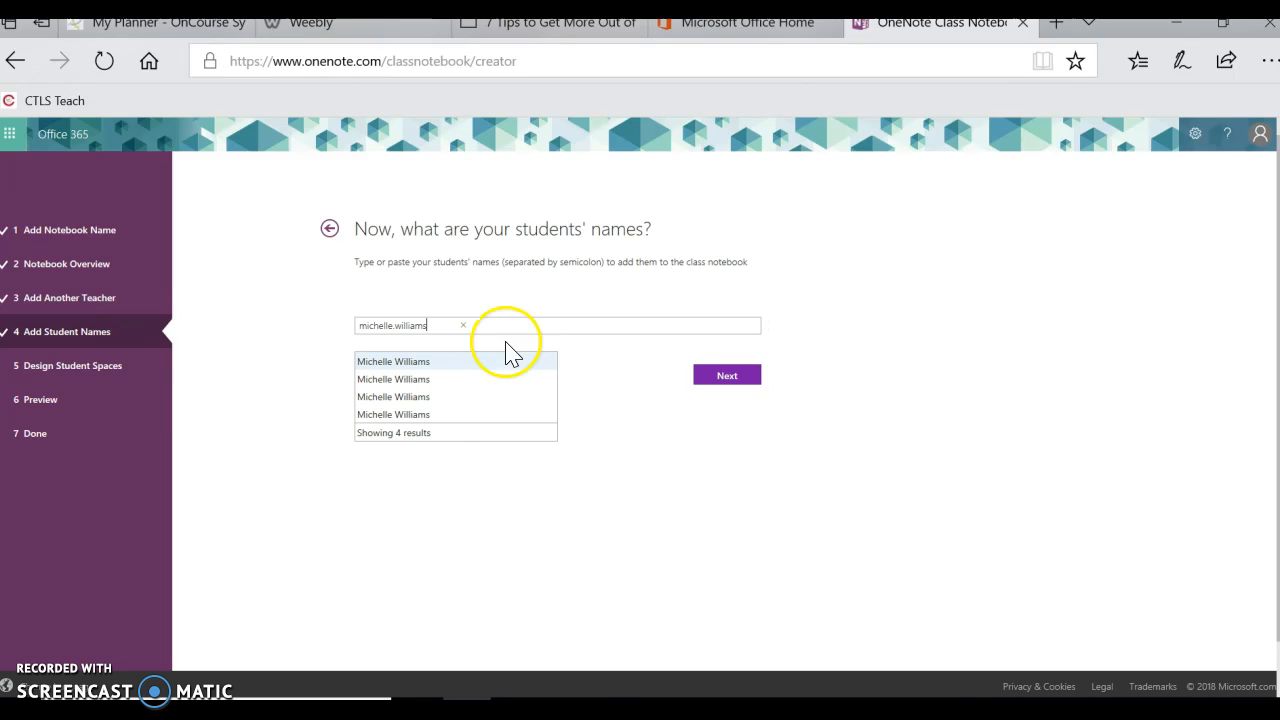
{"action": "mouse_move", "coordinate": [450, 415]}
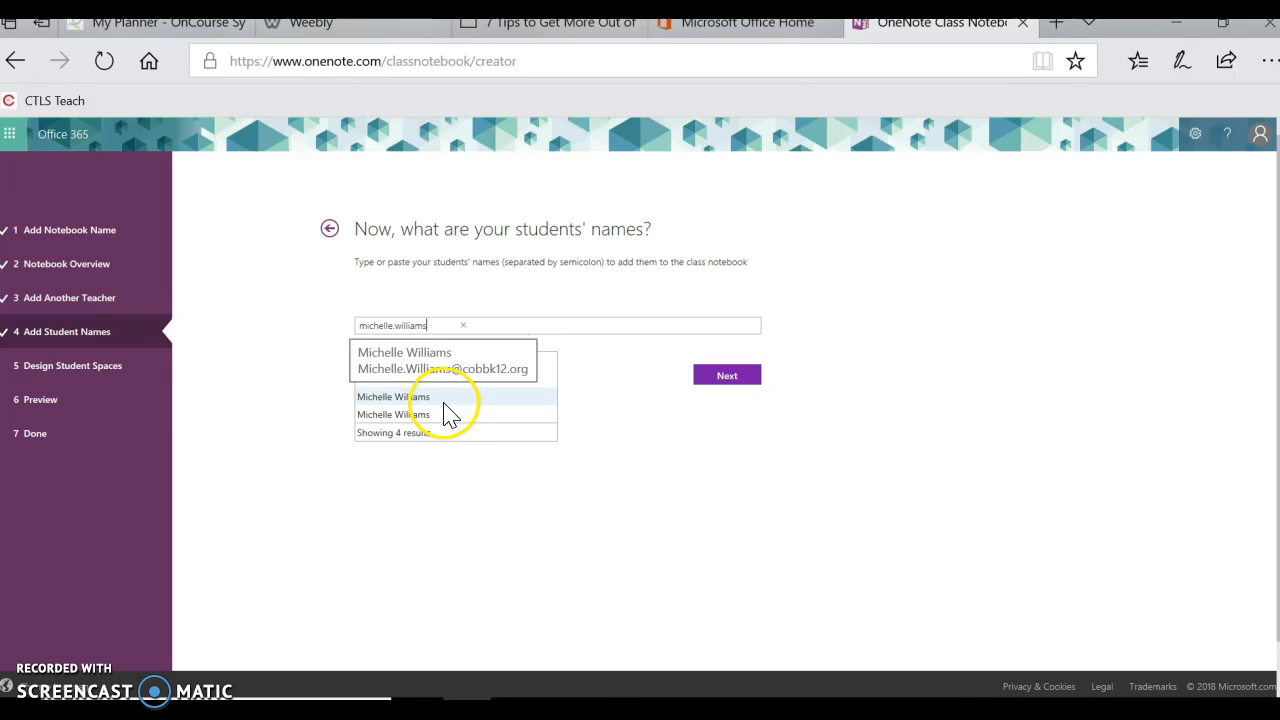
{"action": "left_click", "coordinate": [450, 415]}
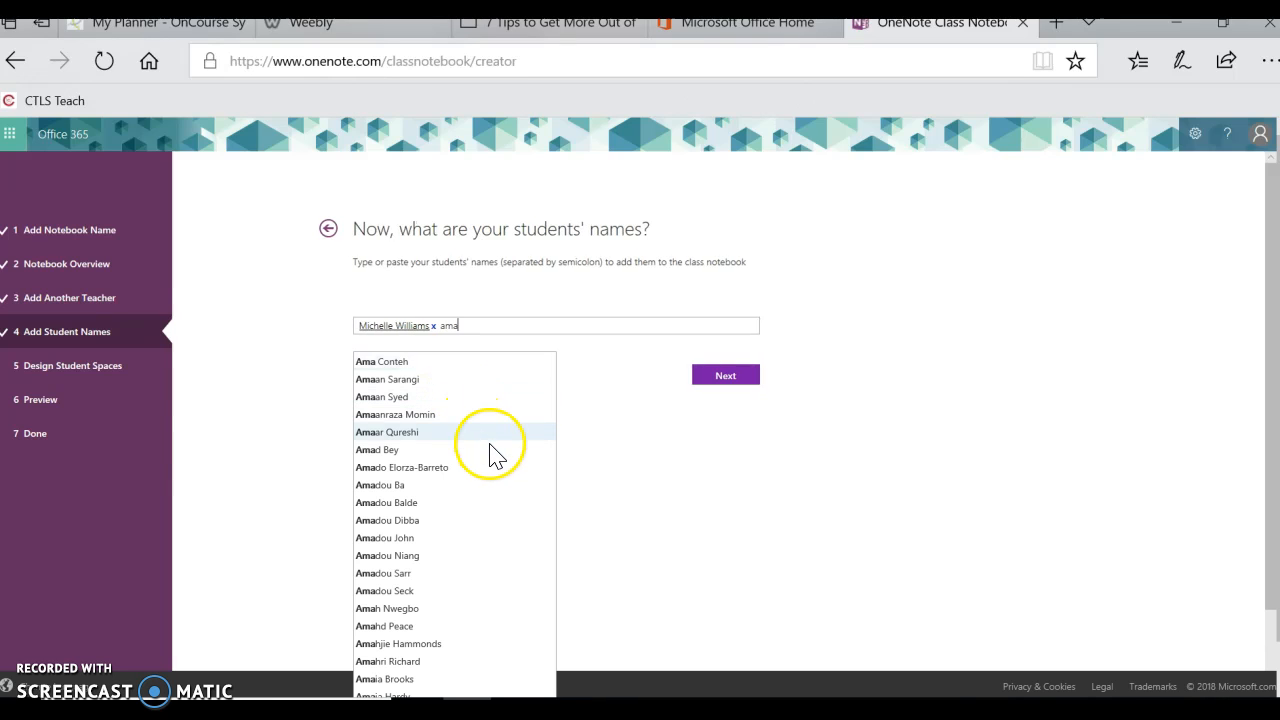
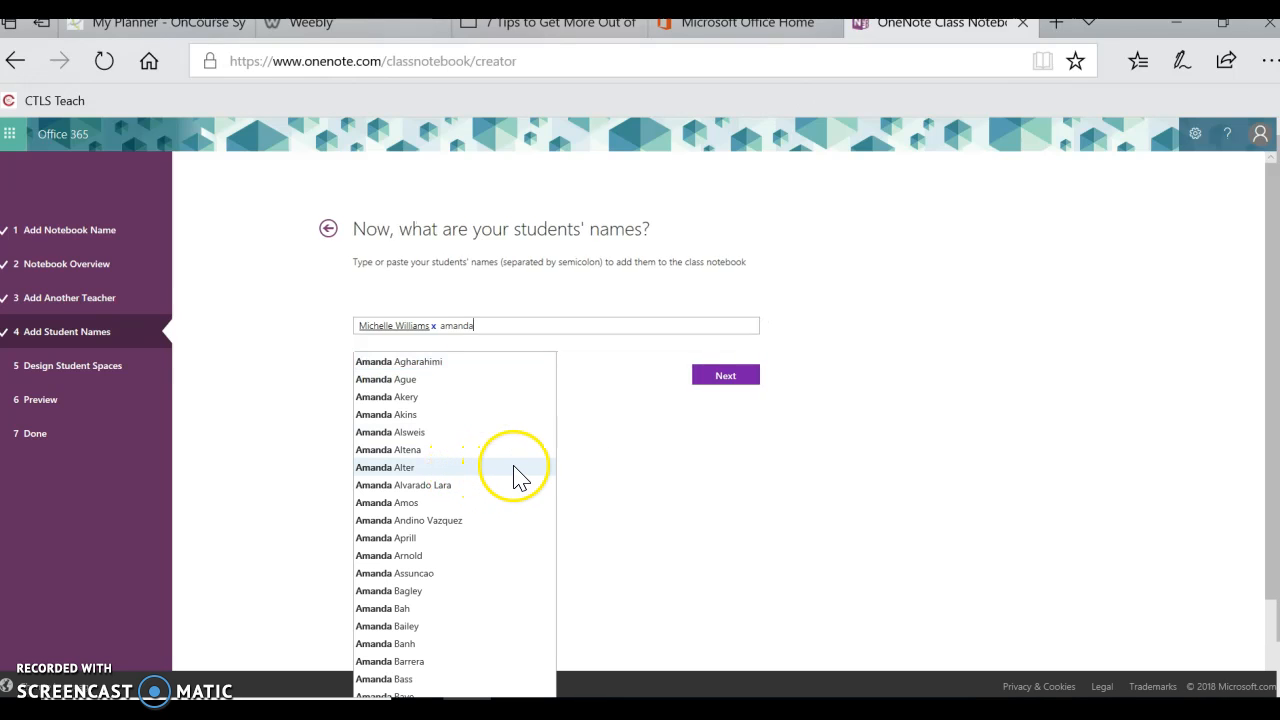
{"action": "left_click", "coordinate": [476, 416]}
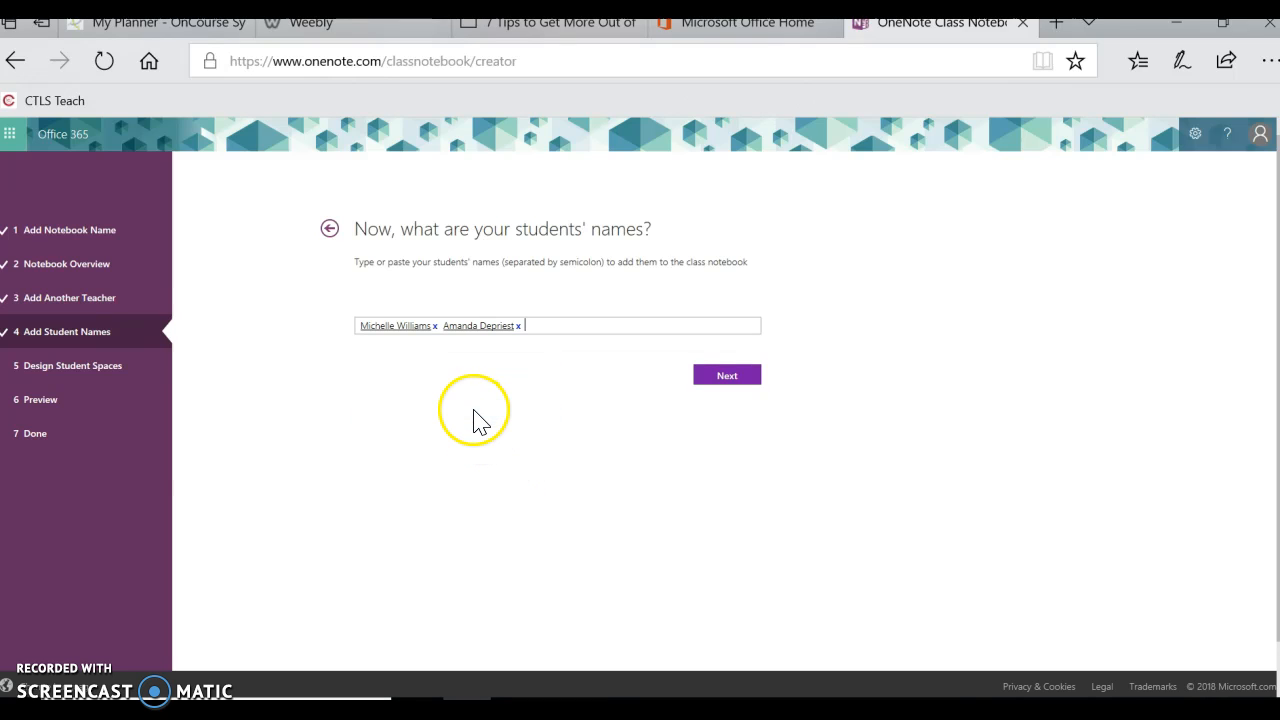
{"action": "left_click", "coordinate": [744, 384]}
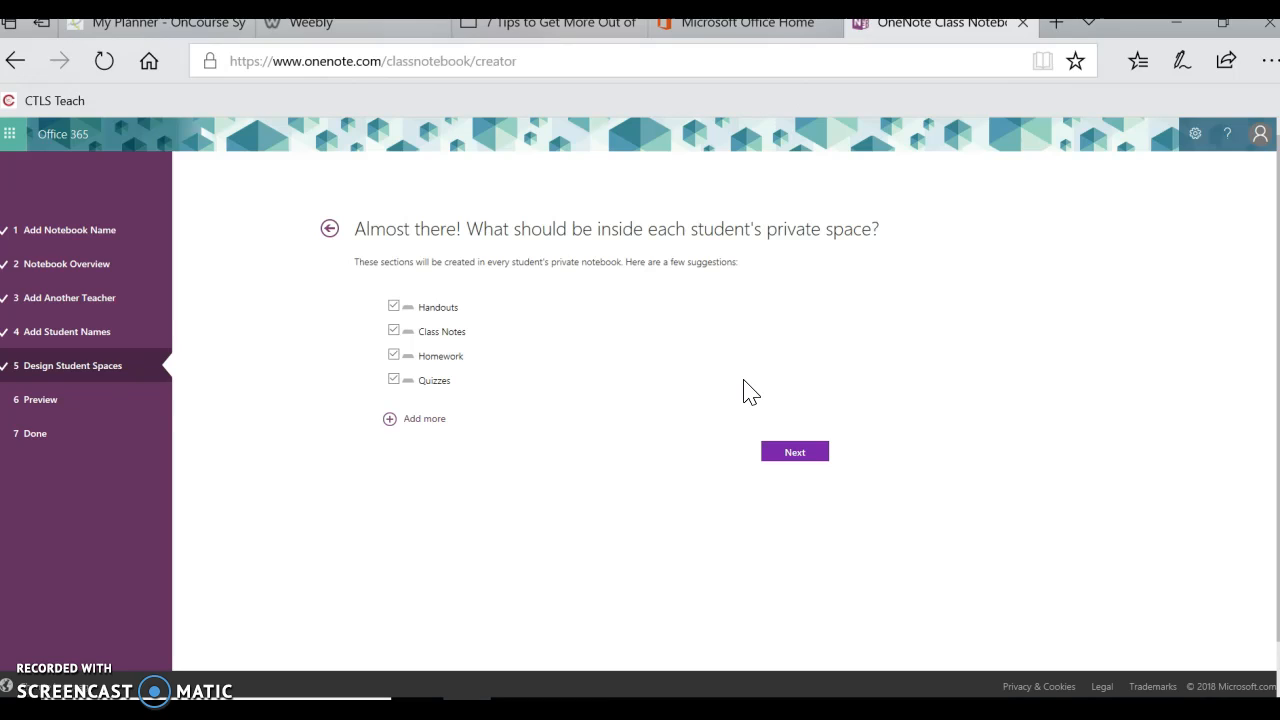
Try an extra 'Writing Final Copy' section, then remove it, keeping the four default sections.
{"action": "left_click", "coordinate": [709, 350]}
{"action": "left_click", "coordinate": [388, 420]}
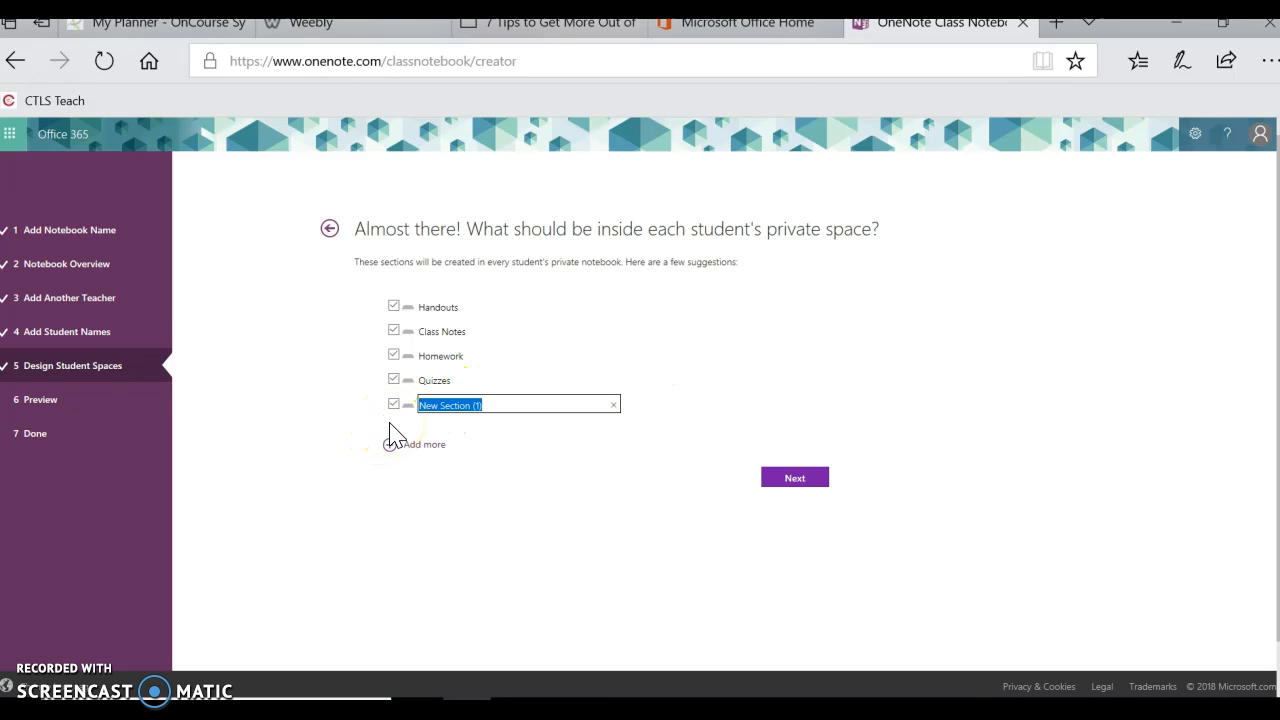
{"action": "key", "text": "BackSpace"}
{"action": "type", "text": "W"}
{"action": "key", "text": "BackSpace"}
{"action": "type", "text": "Writing Final Copy"}
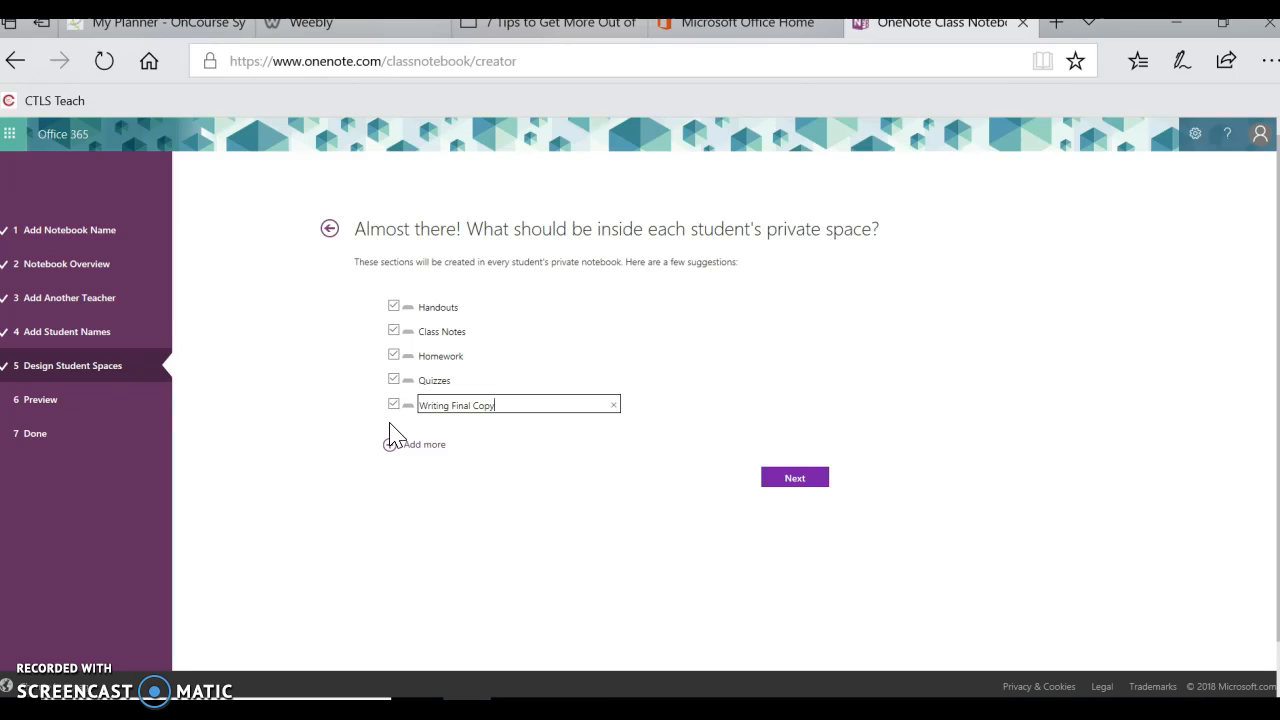
{"action": "key", "text": "BackSpace"}
{"action": "key", "text": "BackSpace"}
{"action": "key", "text": "BackSpace"}
{"action": "key", "text": "BackSpace"}
{"action": "key", "text": "BackSpace"}
{"action": "key", "text": "BackSpace"}
{"action": "key", "text": "BackSpace"}
{"action": "key", "text": "BackSpace"}
{"action": "key", "text": "BackSpace"}
{"action": "key", "text": "BackSpace"}
{"action": "key", "text": "BackSpace"}
{"action": "key", "text": "BackSpace"}
{"action": "key", "text": "BackSpace"}
{"action": "key", "text": "BackSpace"}
{"action": "key", "text": "BackSpace"}
{"action": "key", "text": "BackSpace"}
{"action": "key", "text": "BackSpace"}
{"action": "key", "text": "BackSpace"}
{"action": "left_click", "coordinate": [392, 404]}
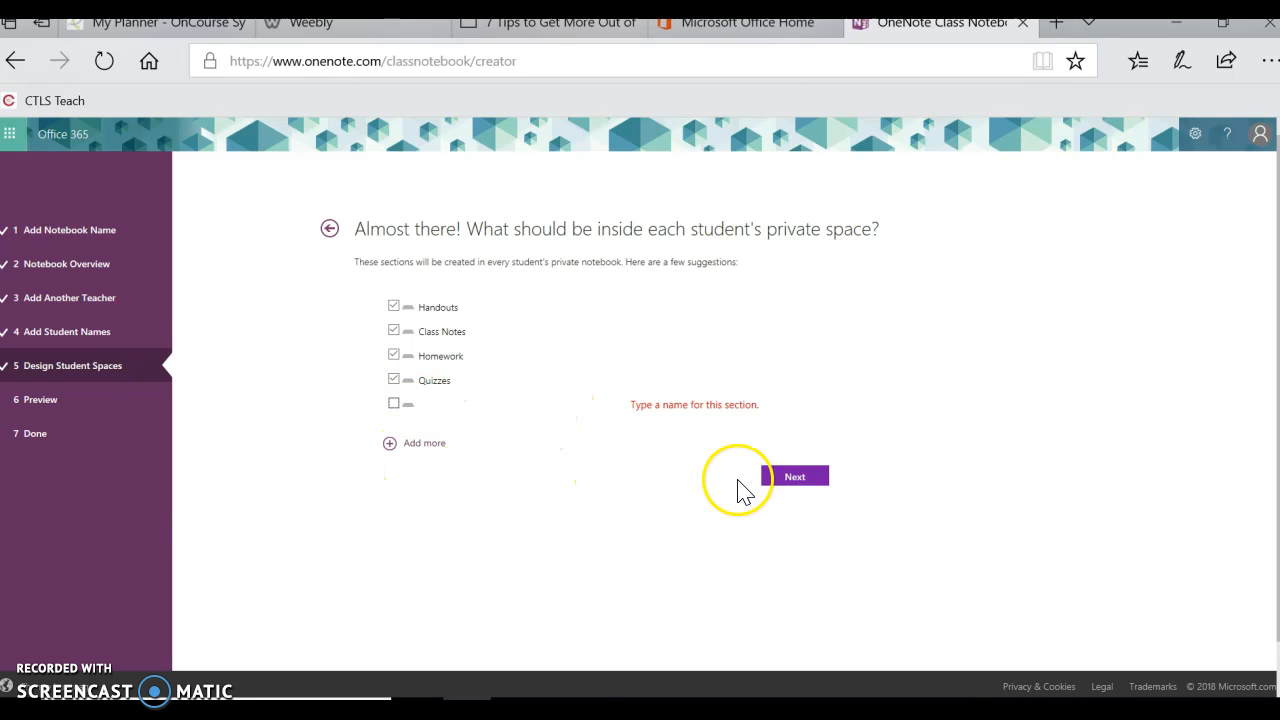
{"action": "left_click", "coordinate": [791, 486]}
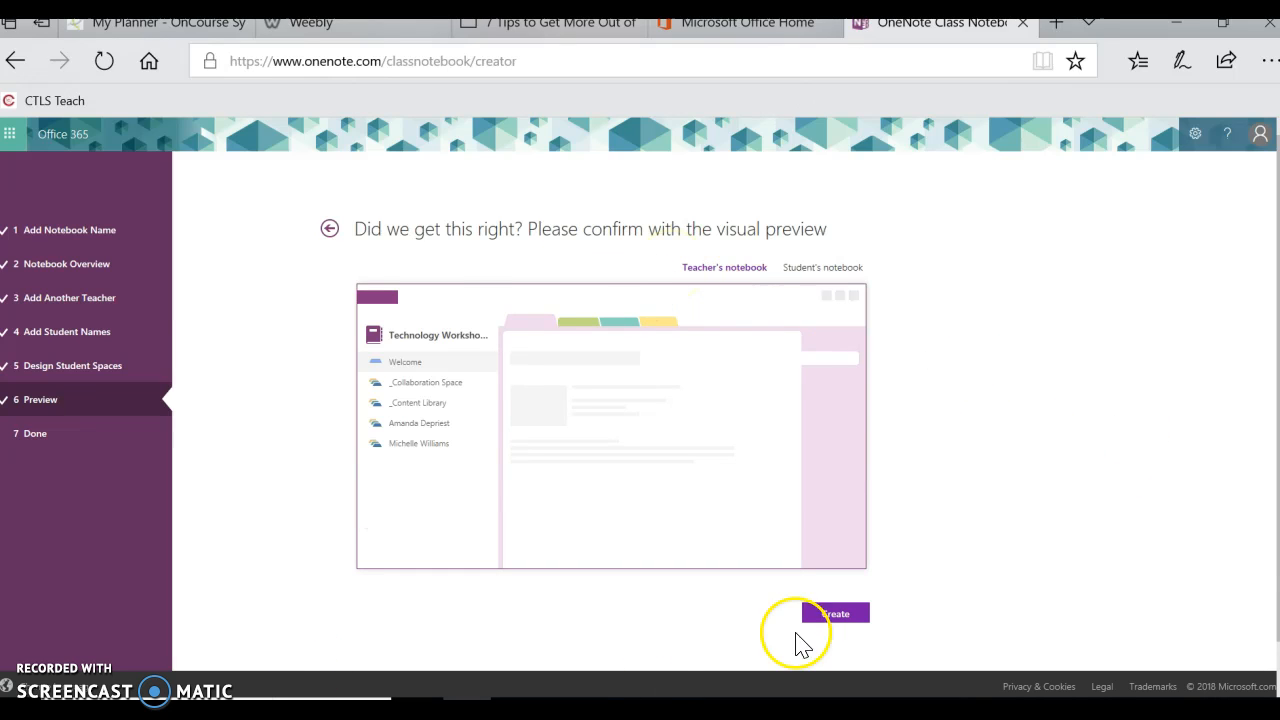
Compare the Student's and Teacher's notebook previews, then create the notebook.
{"action": "left_click", "coordinate": [812, 270]}
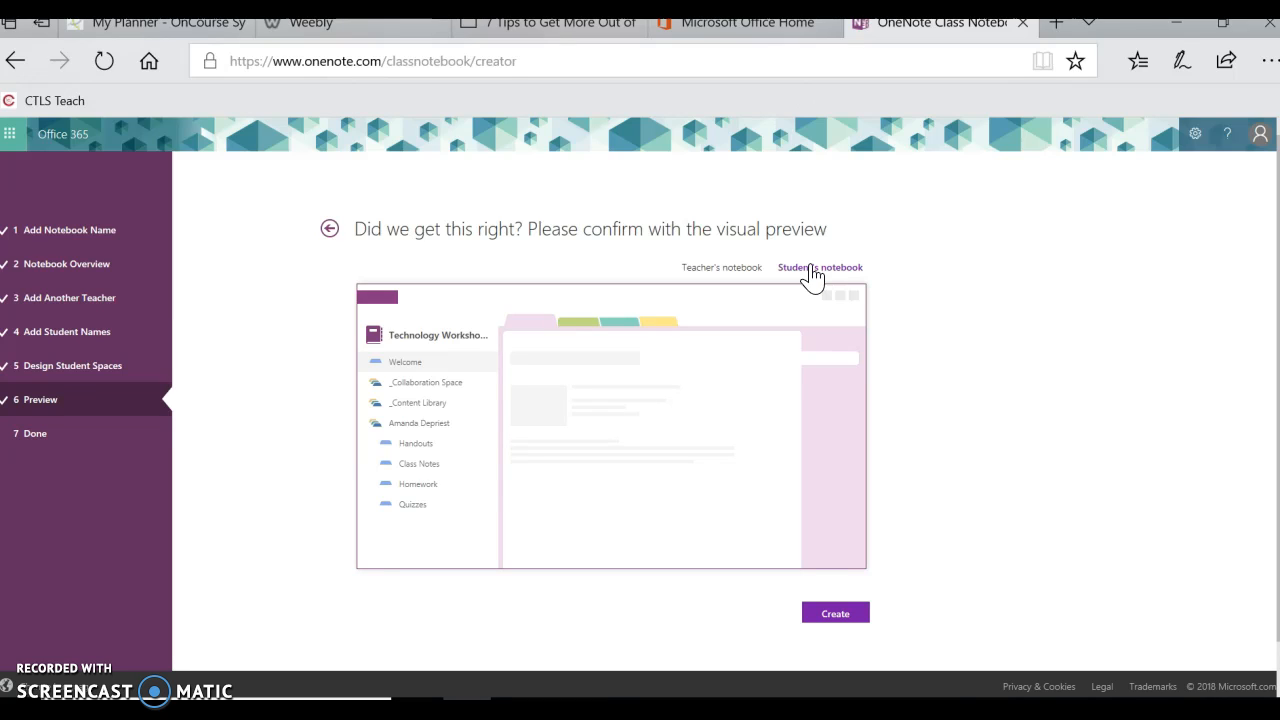
{"action": "left_click", "coordinate": [724, 272]}
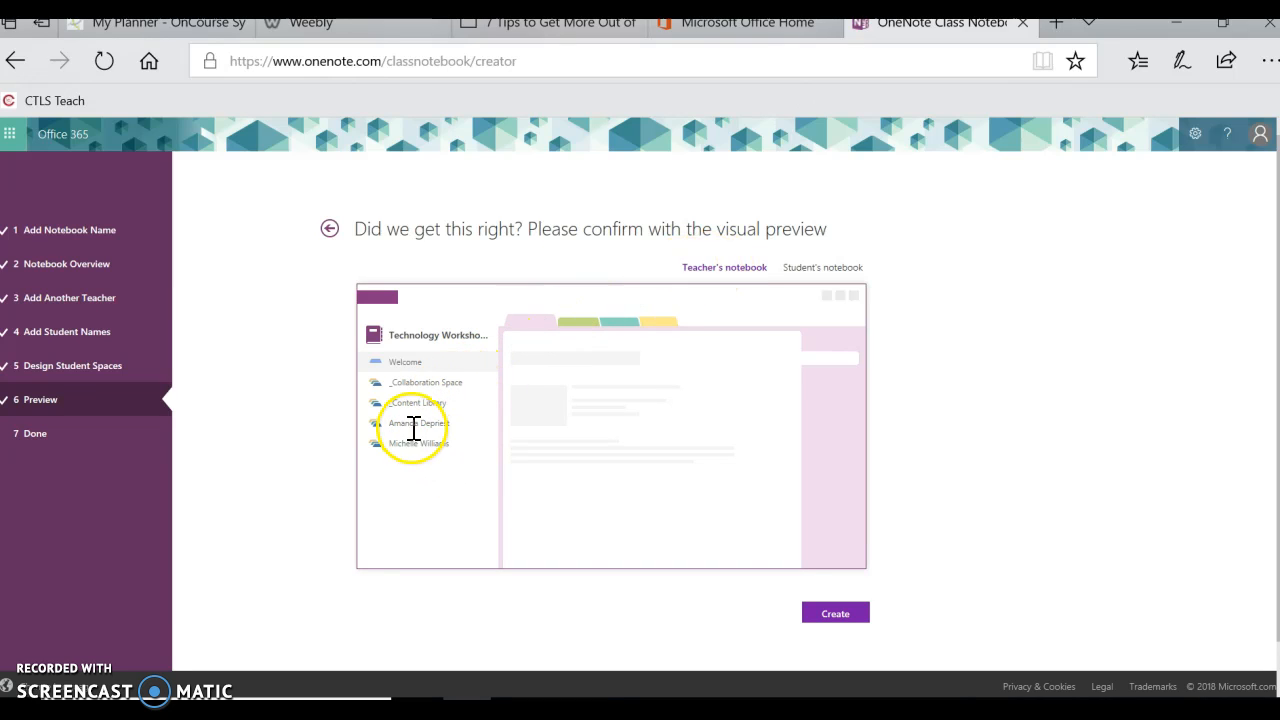
{"action": "left_click", "coordinate": [800, 277]}
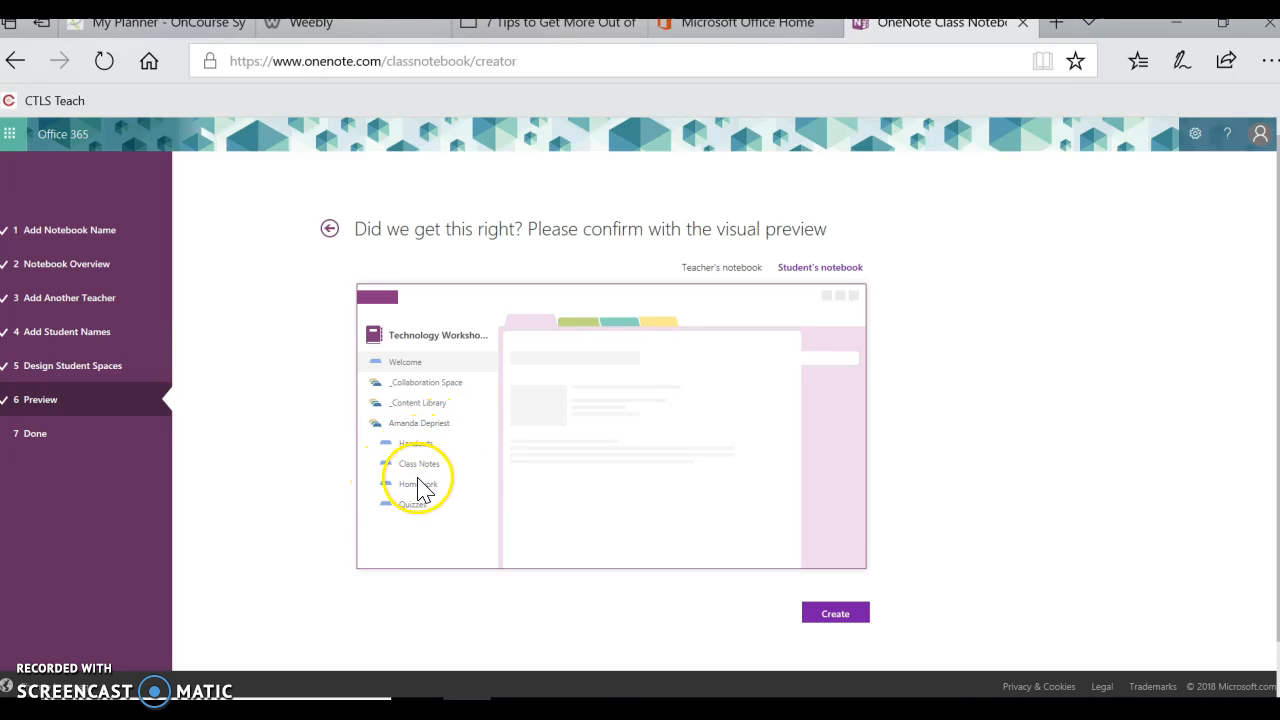
{"action": "left_click", "coordinate": [818, 622]}
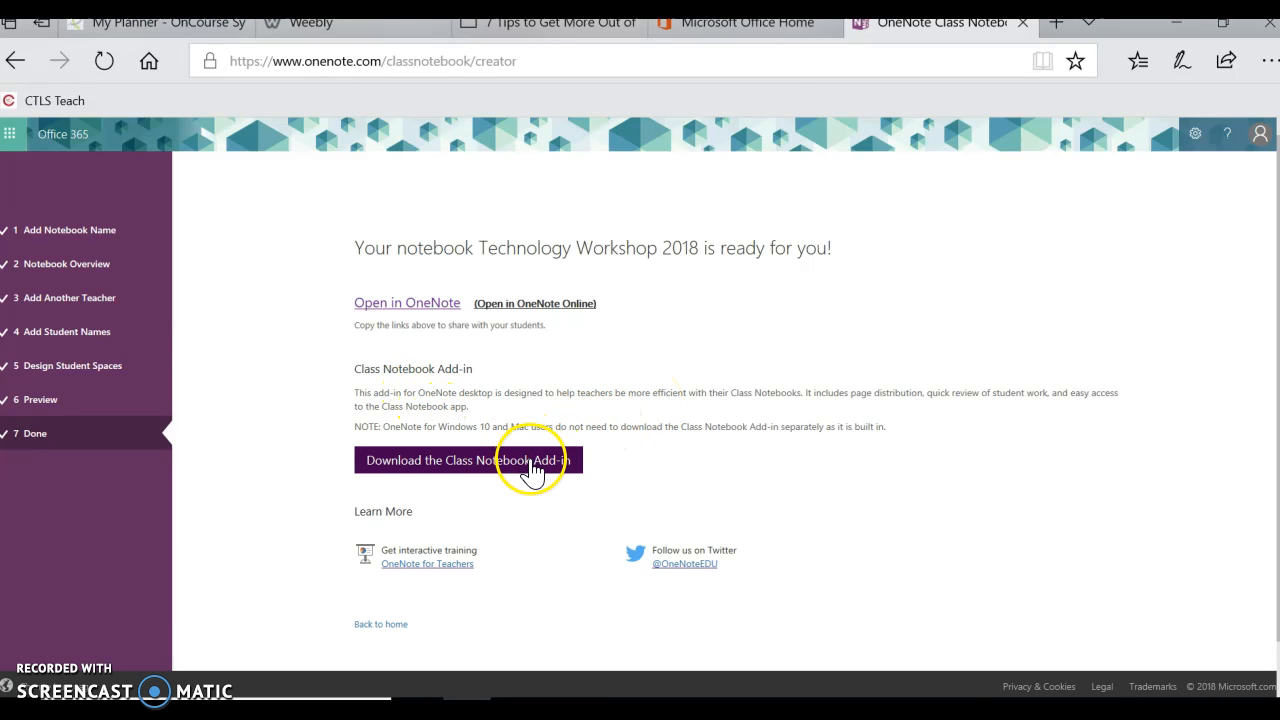
Open Technology Workshop 2018 in OneNote desktop from the Done page.
{"action": "left_click", "coordinate": [444, 312]}
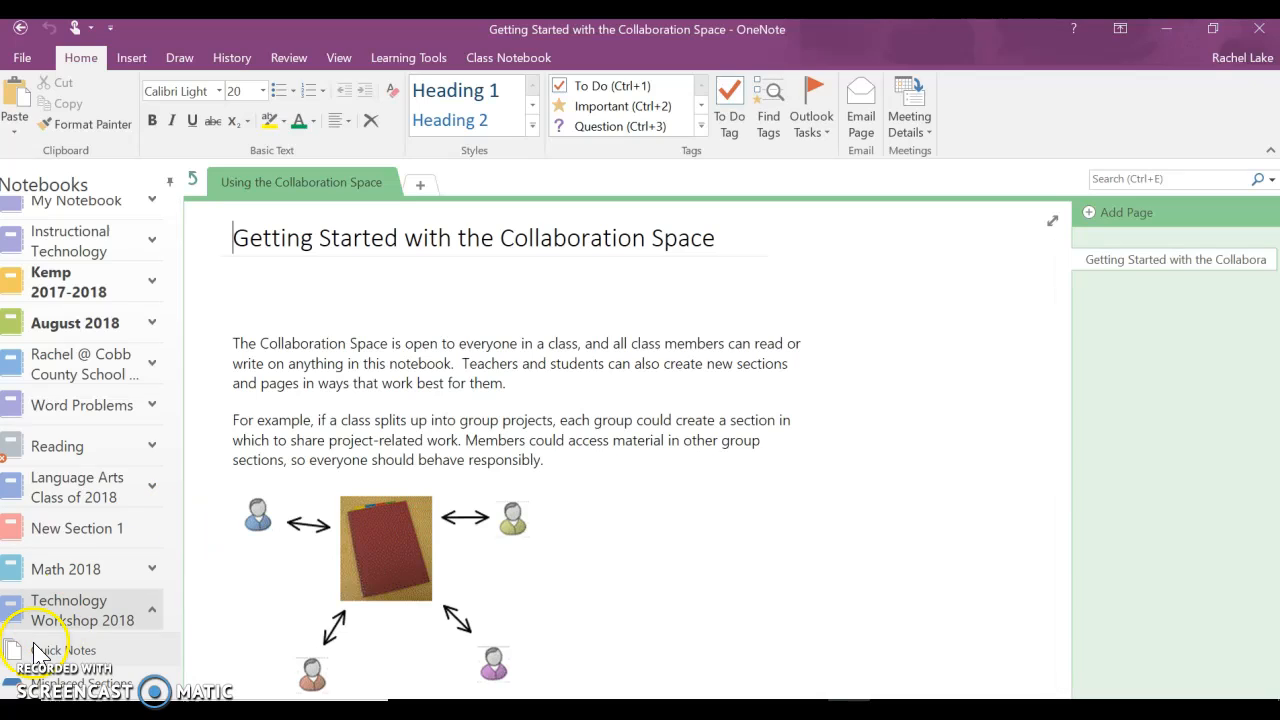
Select the Technology Workshop 2018 notebook and go up to its Welcome page.
{"action": "left_click", "coordinate": [66, 619]}
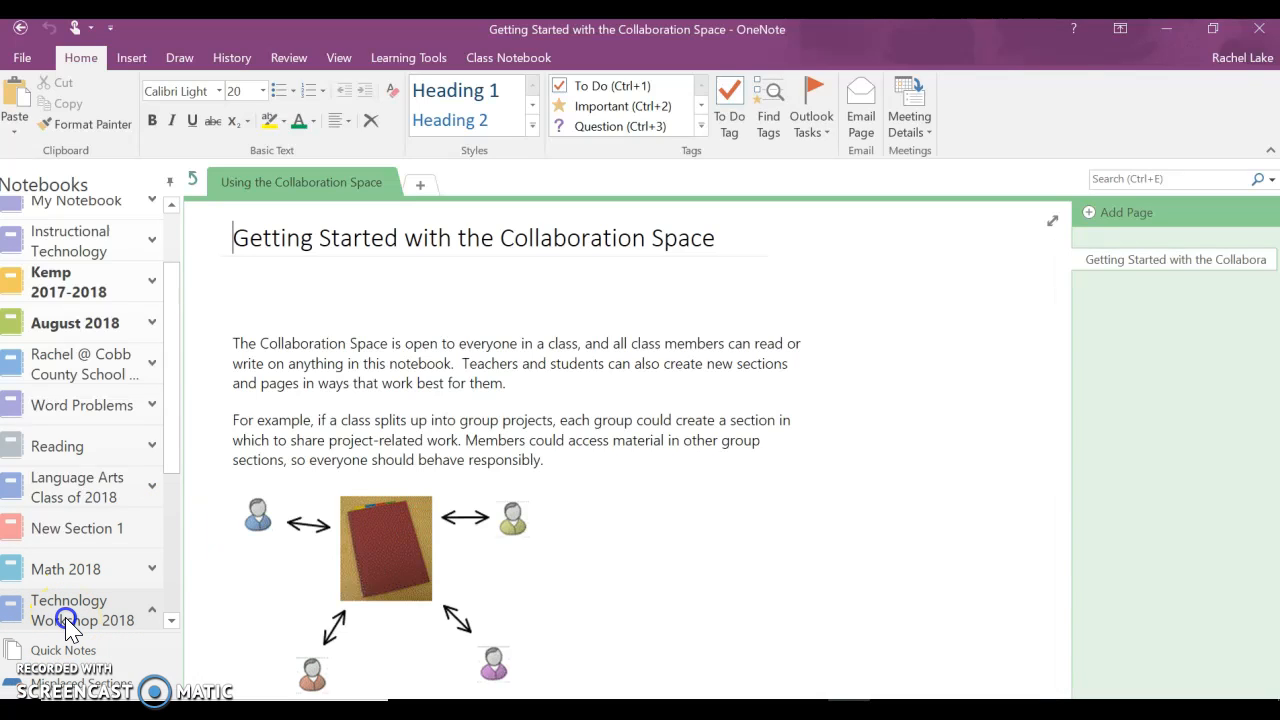
{"action": "left_click", "coordinate": [226, 287]}
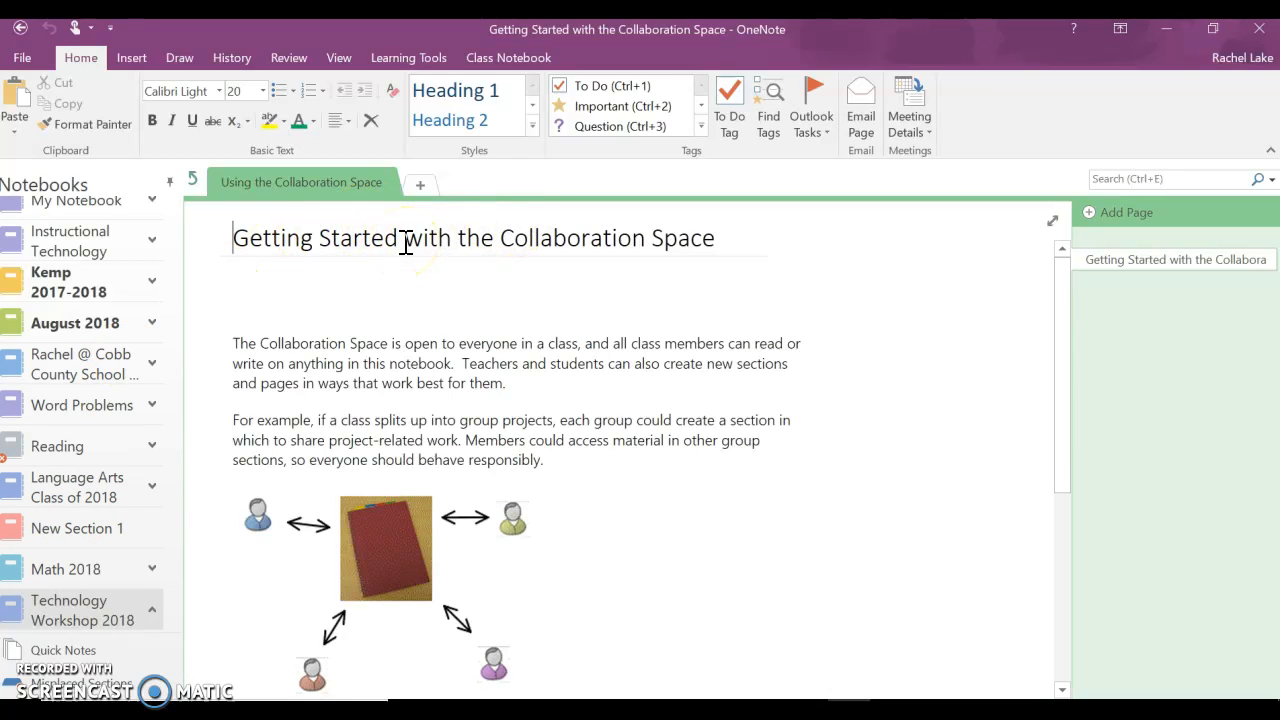
{"action": "left_click", "coordinate": [195, 184]}
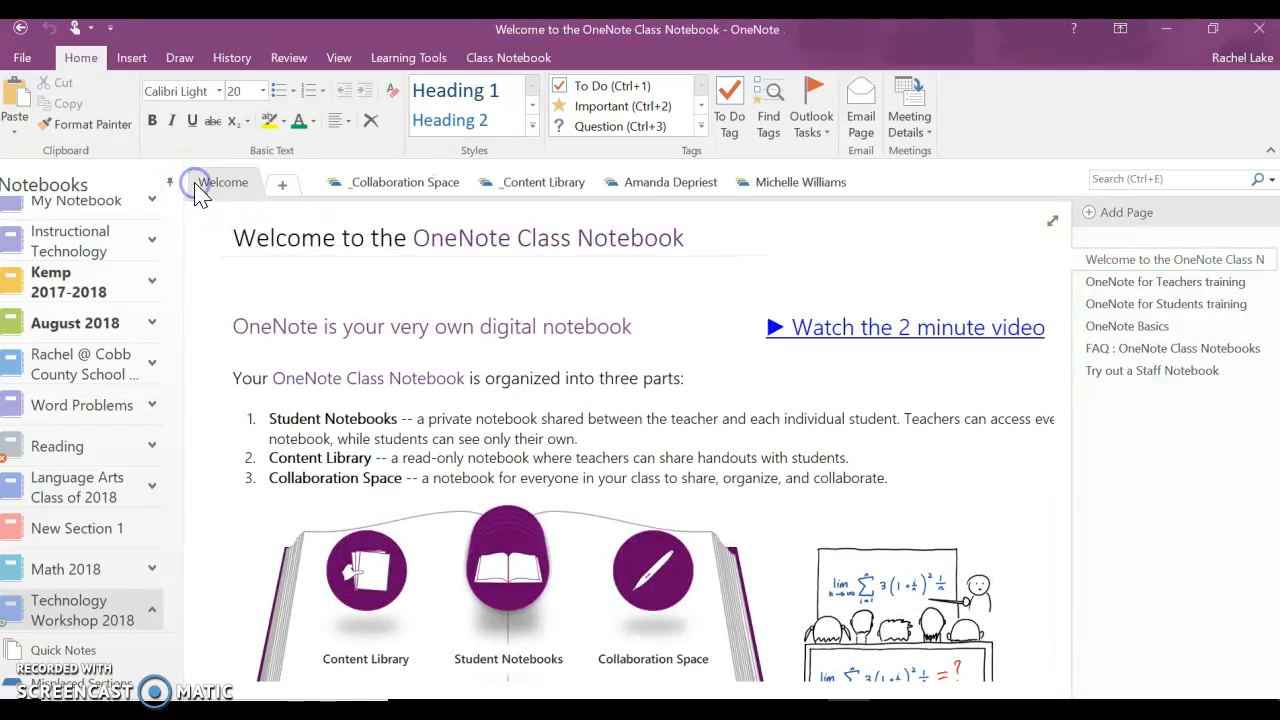